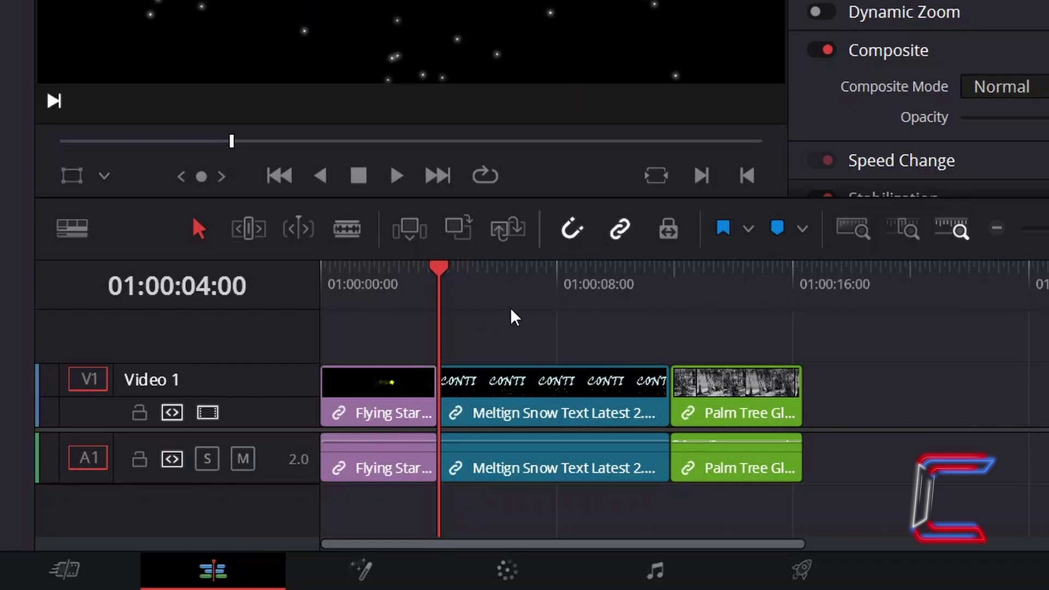
Step: In Trim Edit Mode, select the snow-text clip, trial a zero-offset slip, then select its neighbours
click(264, 238)
click(523, 390)
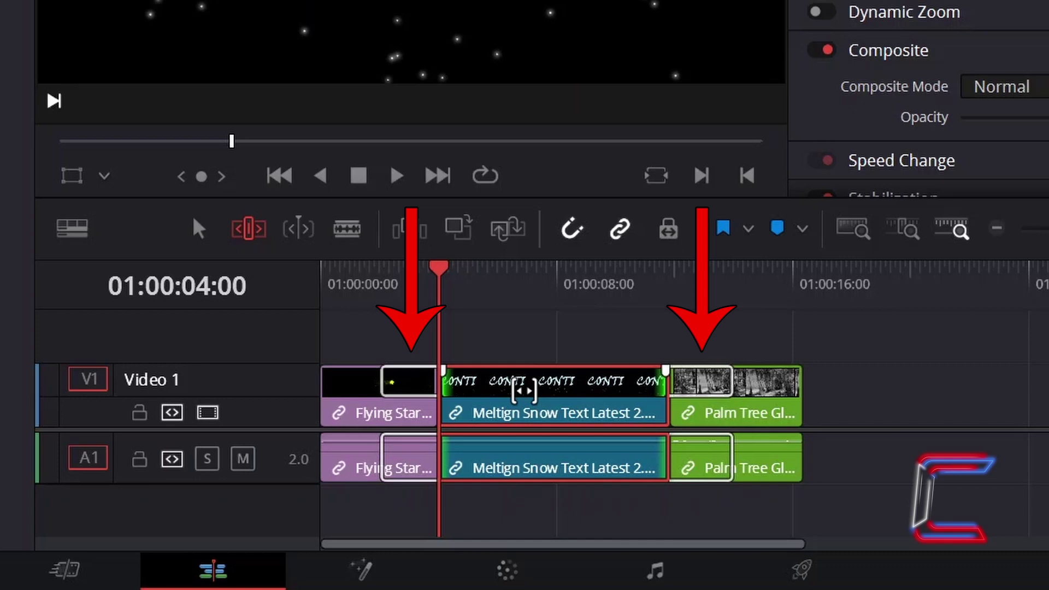
drag(524, 390, 521, 386)
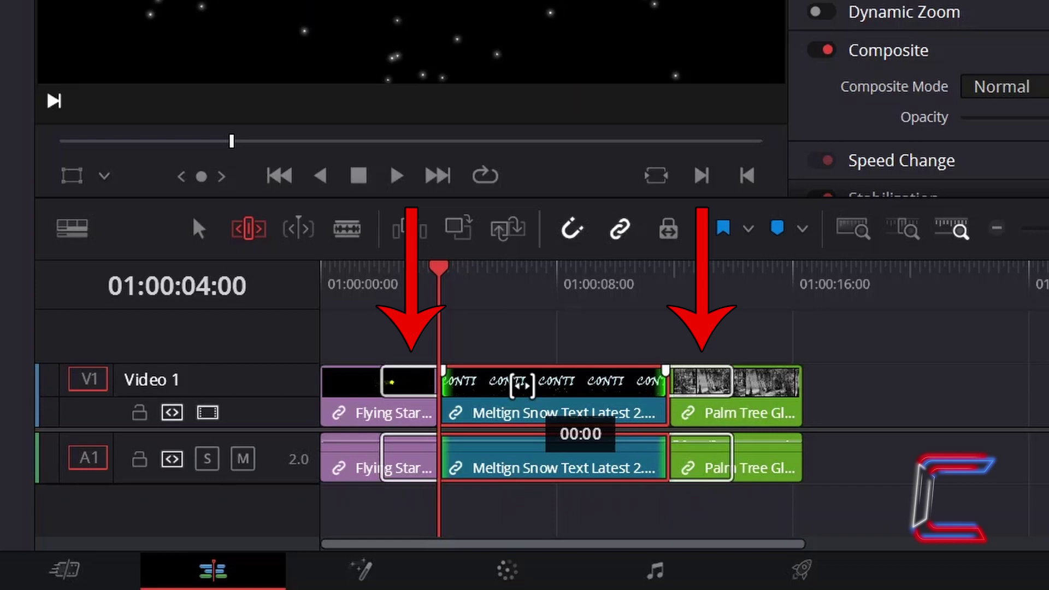
drag(522, 386, 522, 387)
click(379, 371)
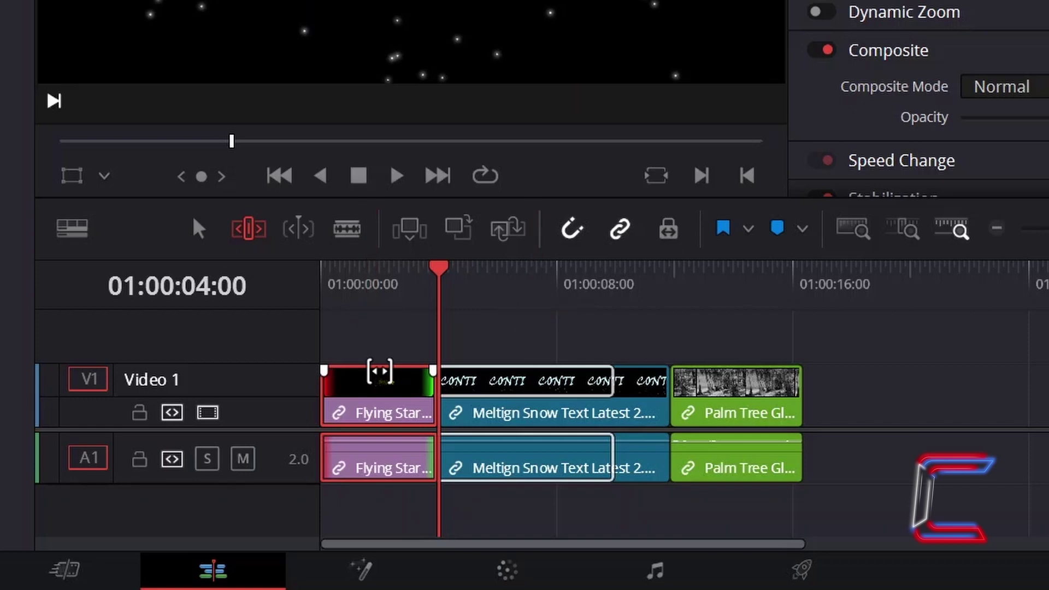
click(711, 386)
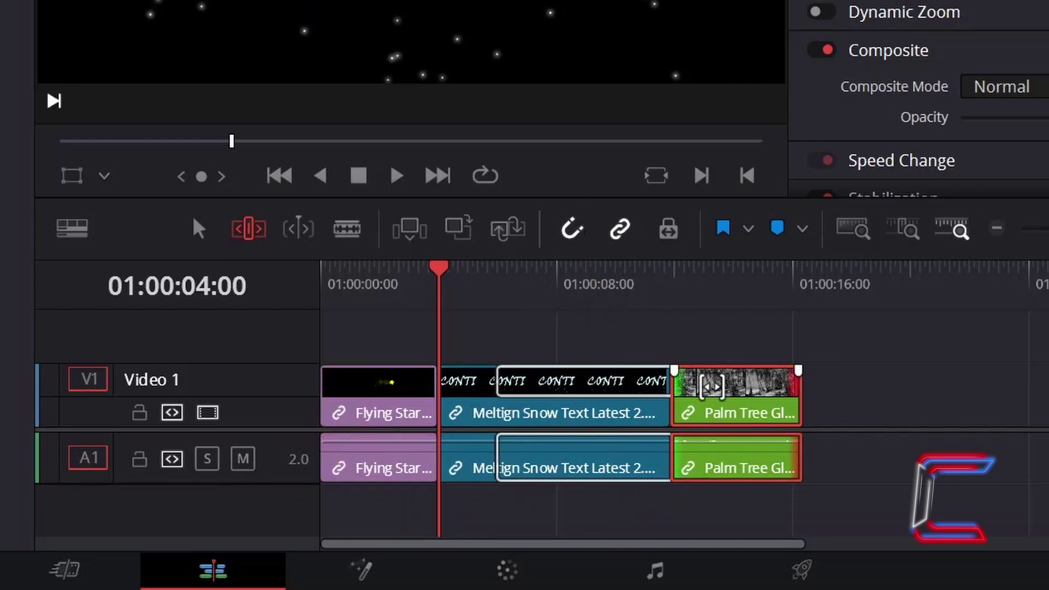
Step: Reselect the snow-text clip, enable Dynamic Trim Mode (Slip), and return to Selection Mode
click(557, 393)
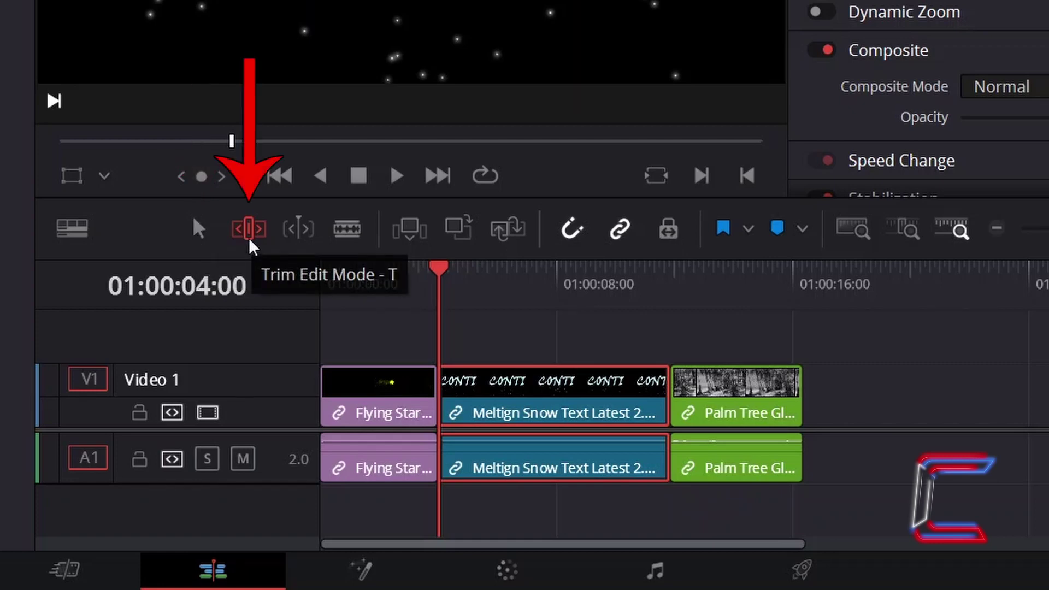
click(302, 236)
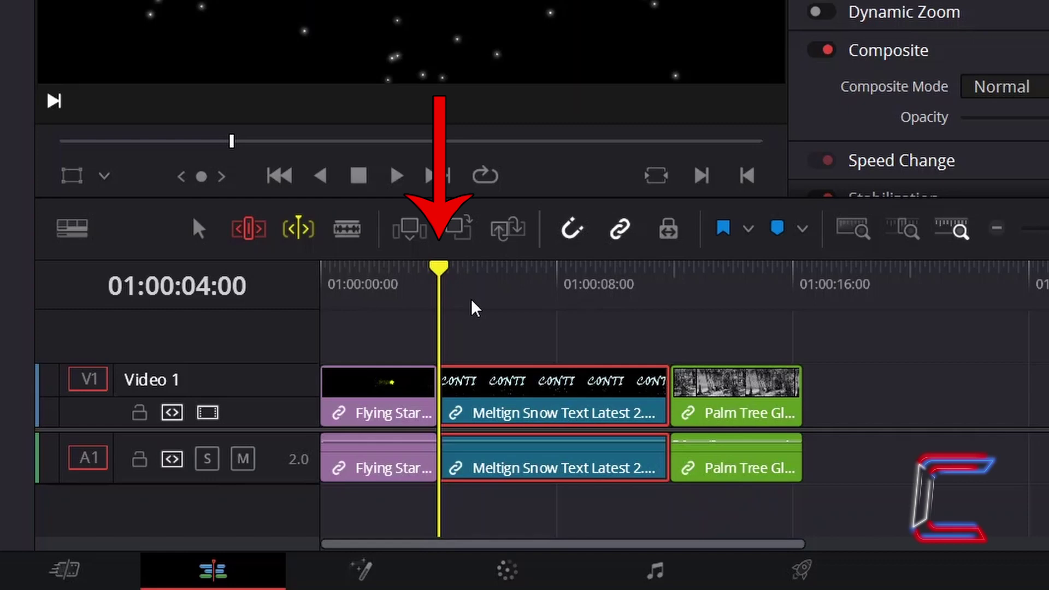
click(215, 237)
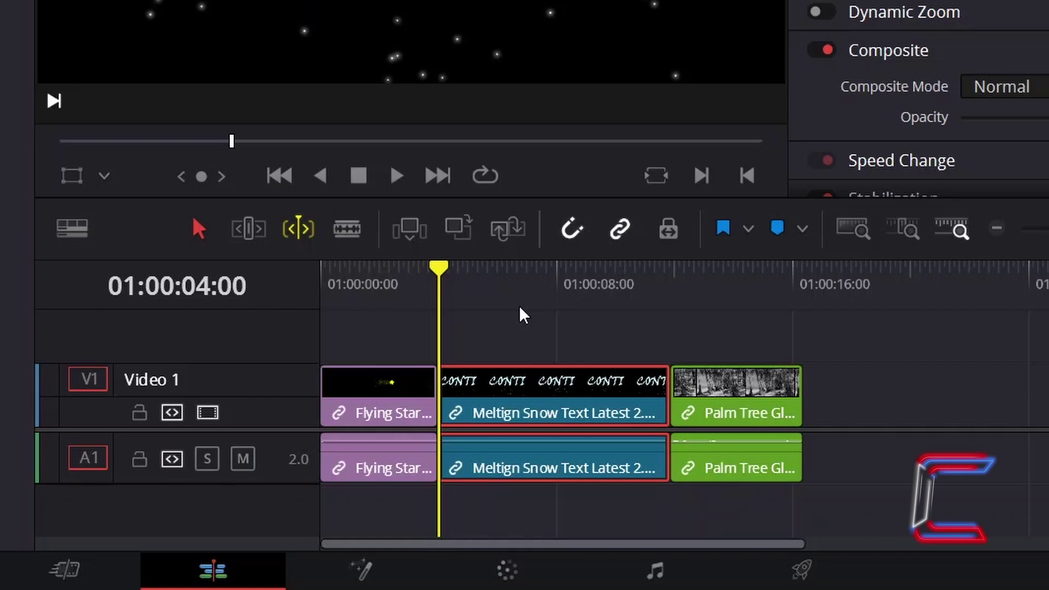
key(k+j)
key(k+j)
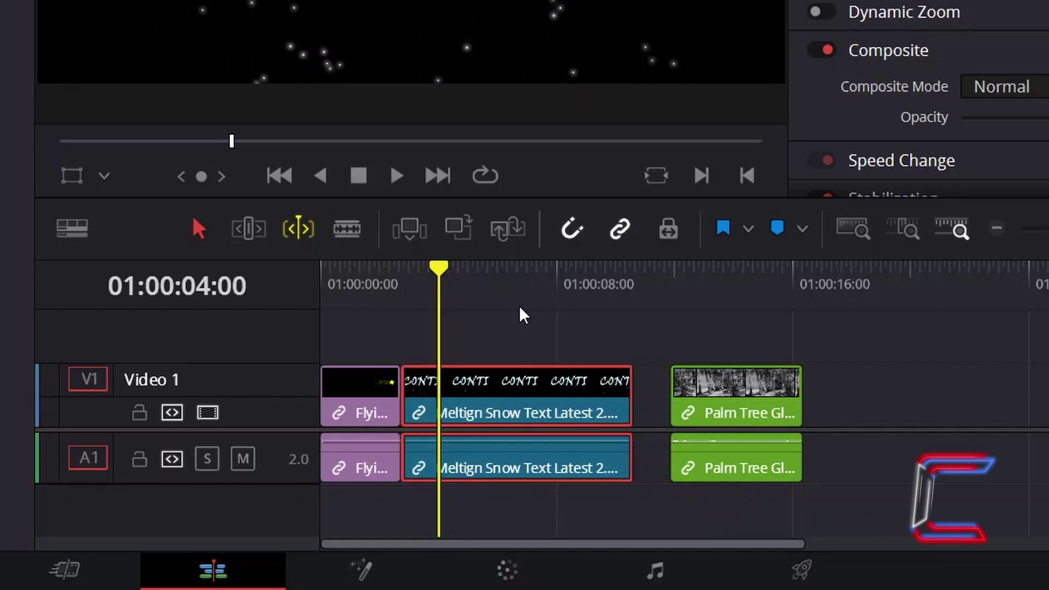
key(k+j)
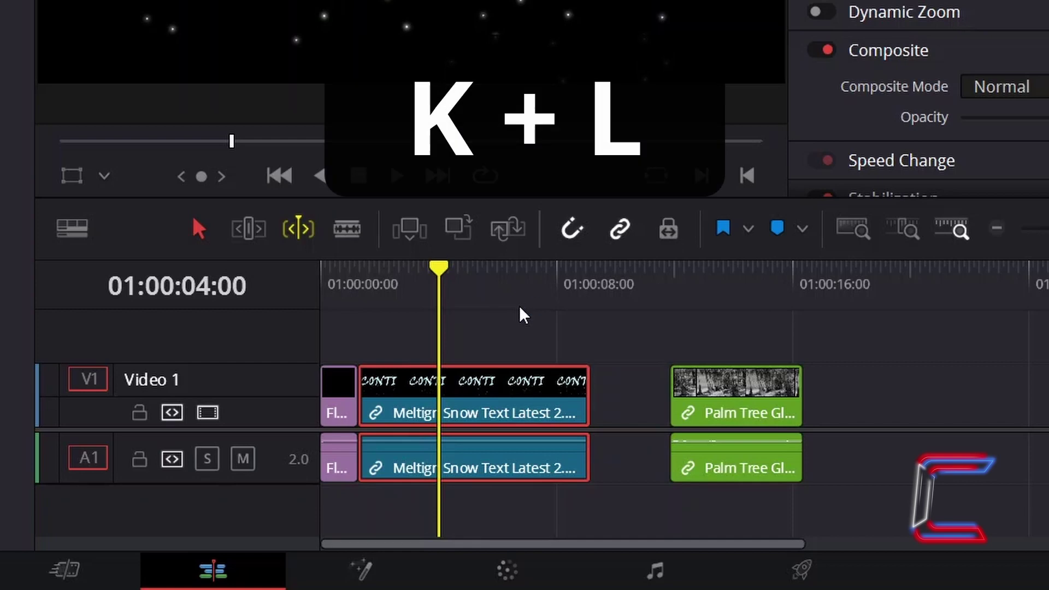
key(k+l)
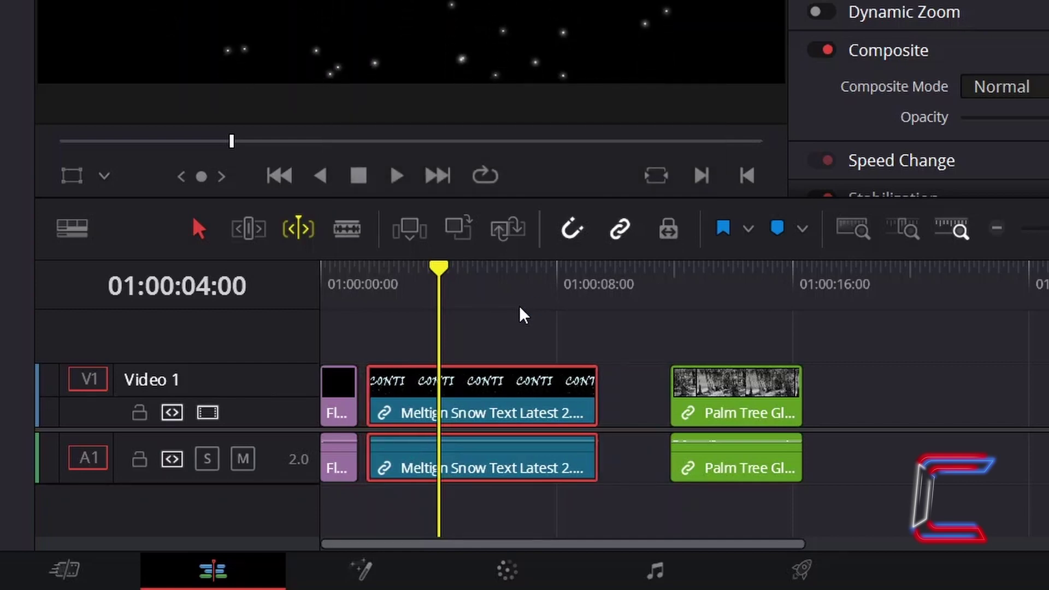
key(k+l)
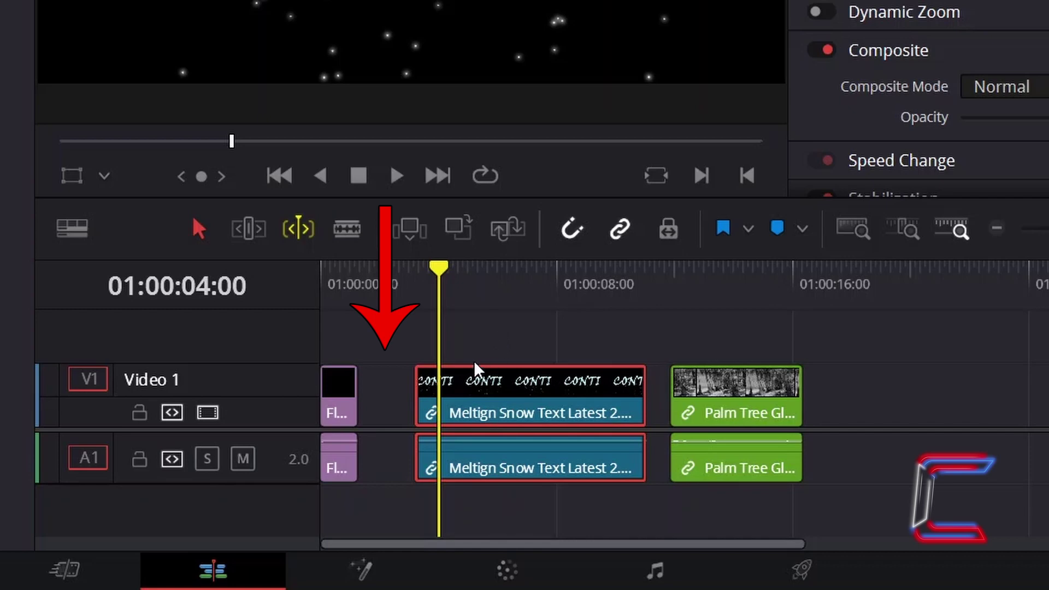
key(ctrl+z)
key(ctrl+z)
key(ctrl+z)
key(ctrl+z)
key(ctrl+z)
key(ctrl+z)
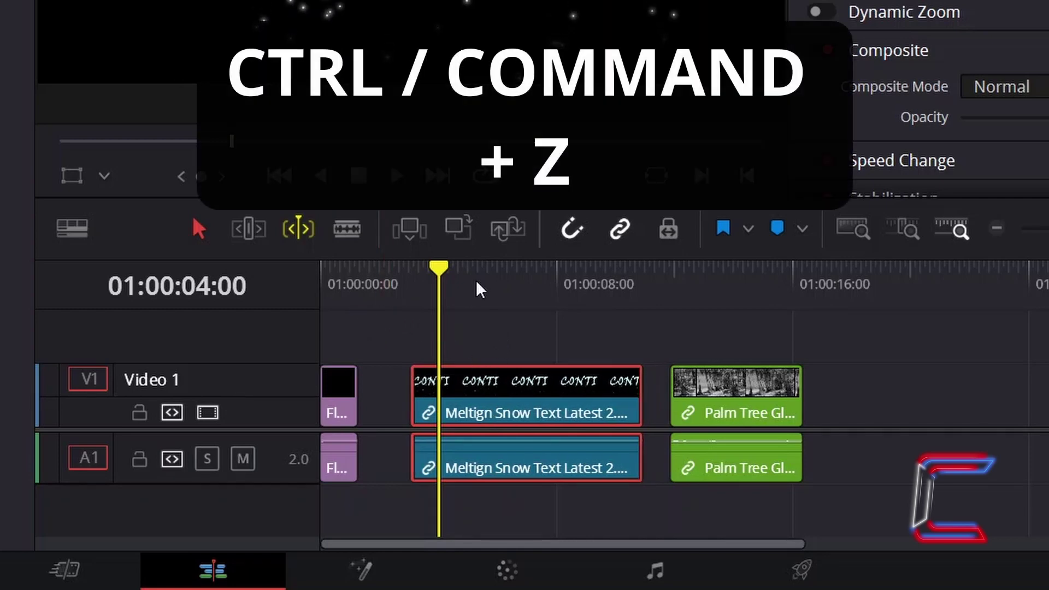
key(ctrl+z)
key(ctrl+z)
key(ctrl+z)
key(ctrl+z)
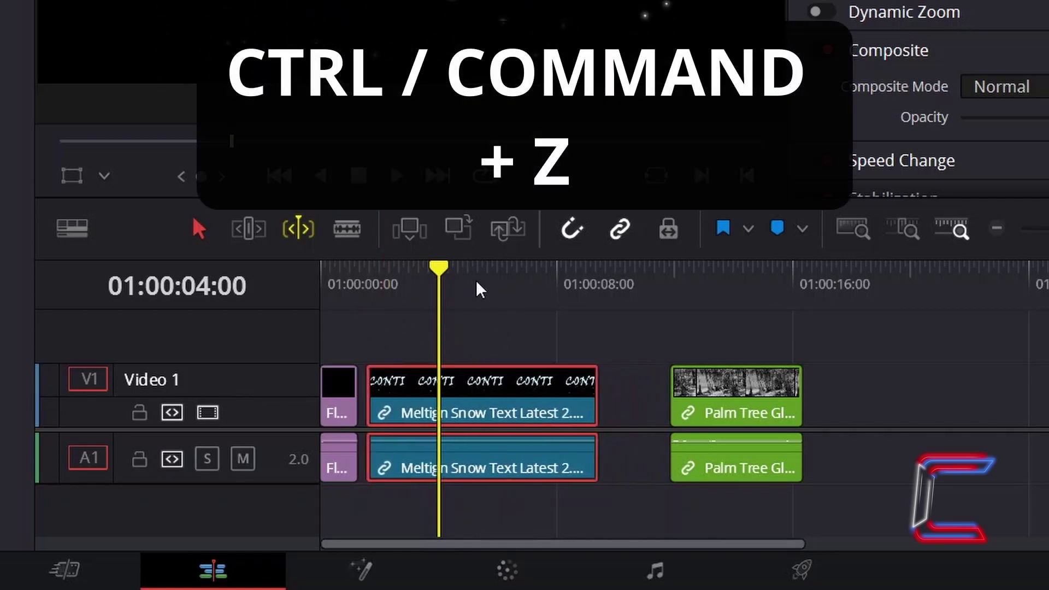
key(ctrl+z)
key(ctrl+z)
key(ctrl+z)
key(ctrl+z)
key(ctrl+z)
key(ctrl+z)
key(ctrl+z)
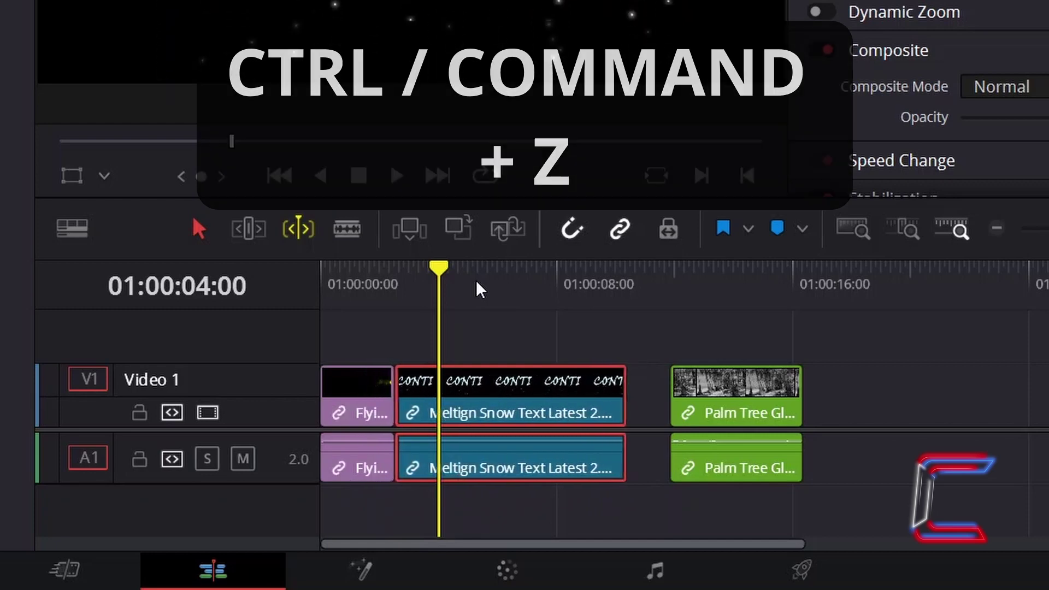
key(ctrl+z)
key(ctrl+z)
key(ctrl+z)
key(ctrl+z)
key(ctrl+z)
key(ctrl+z)
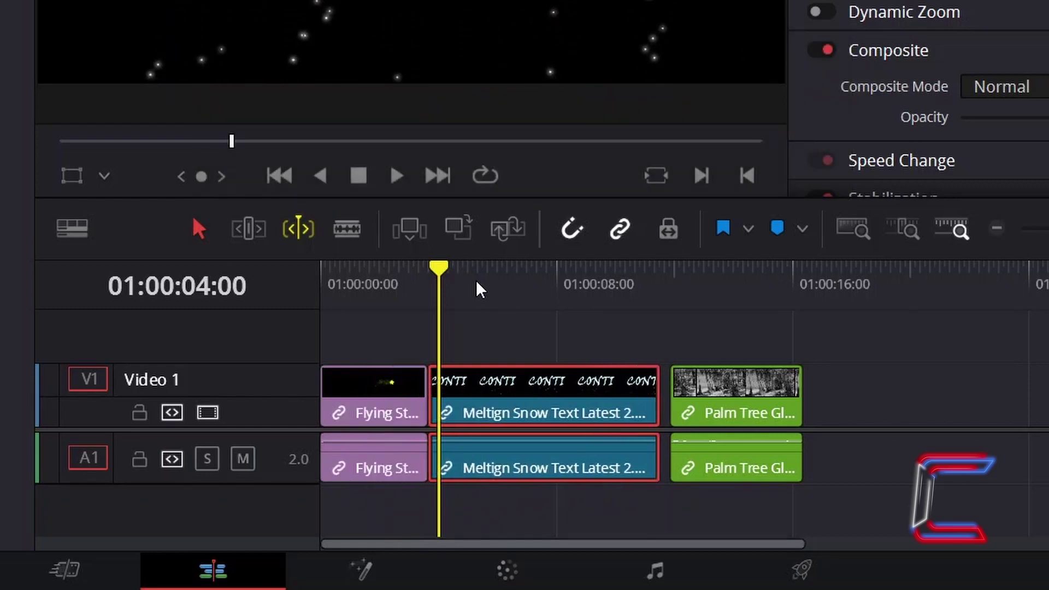
Step: Undo to restore the original clip layout and switch dynamic trimming from Slip to Slide
key(ctrl+z)
key(ctrl+z)
key(ctrl+z)
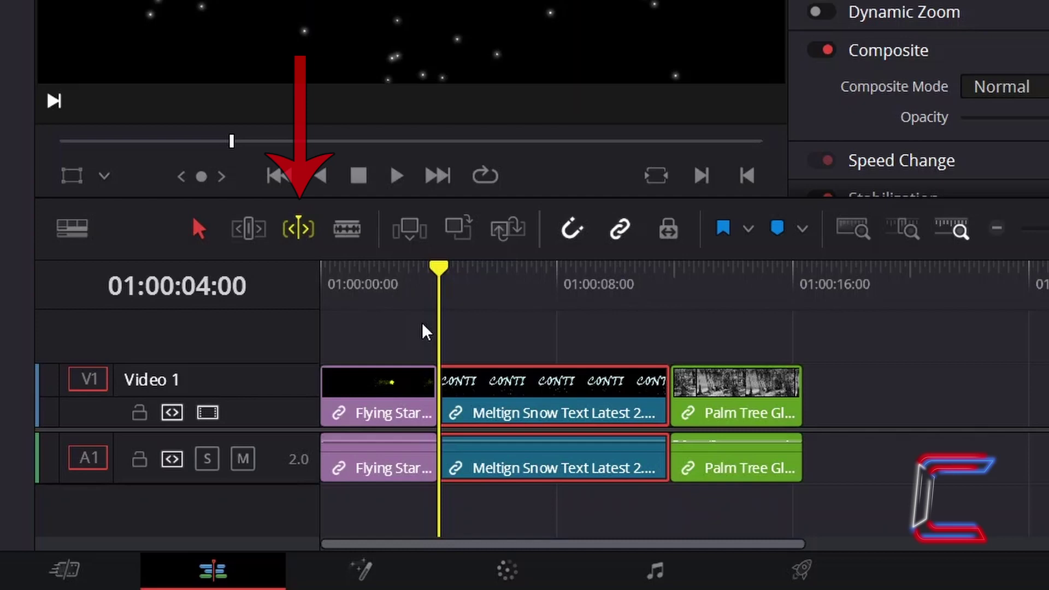
click(306, 239)
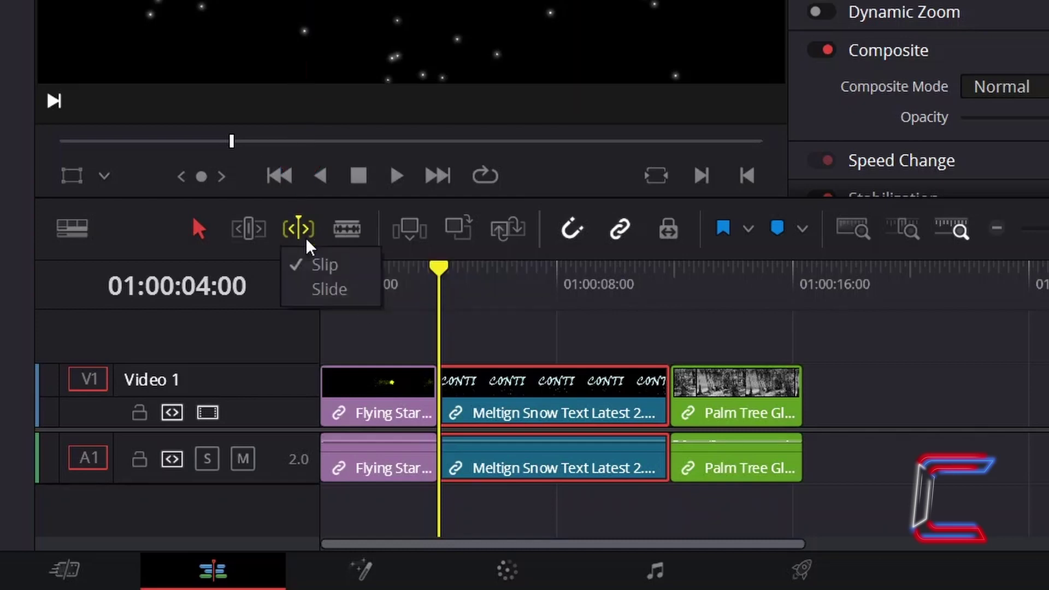
click(365, 288)
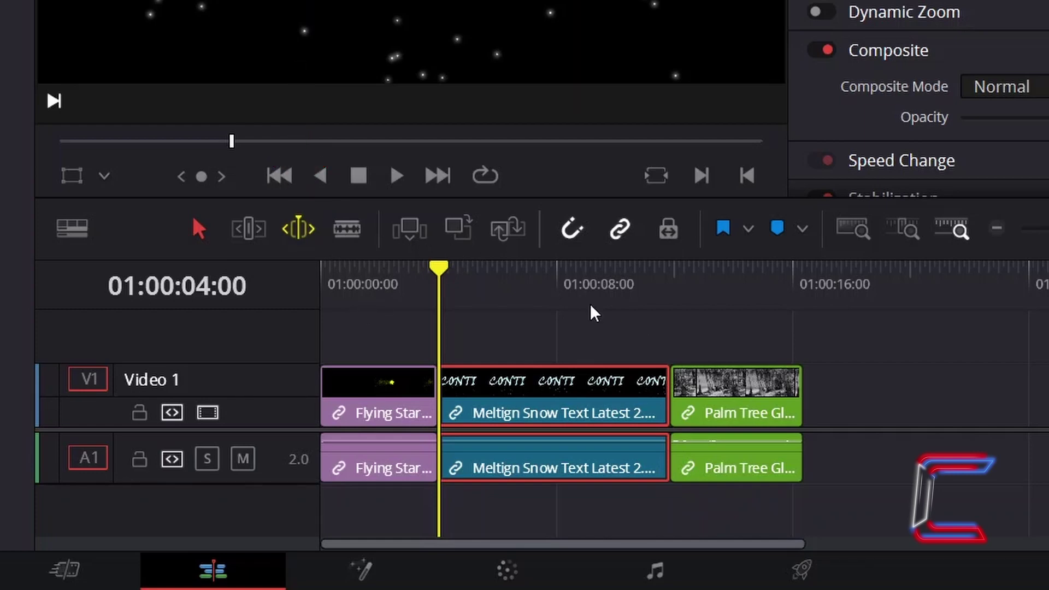
Step: Slide the middle clip left with J and back right with L, then bring up the slip/slide choices
key(j)
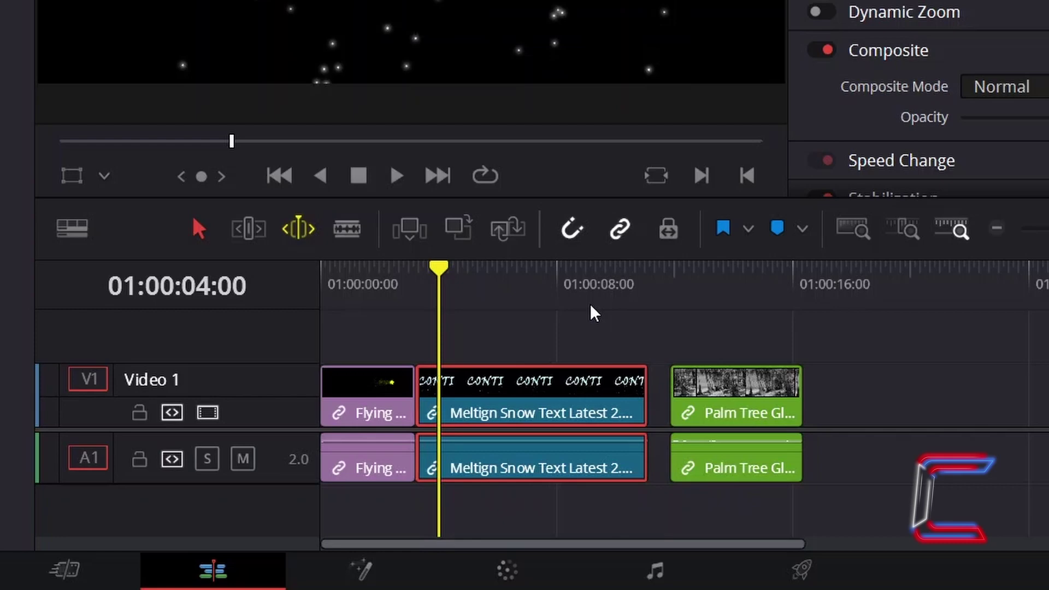
key(l)
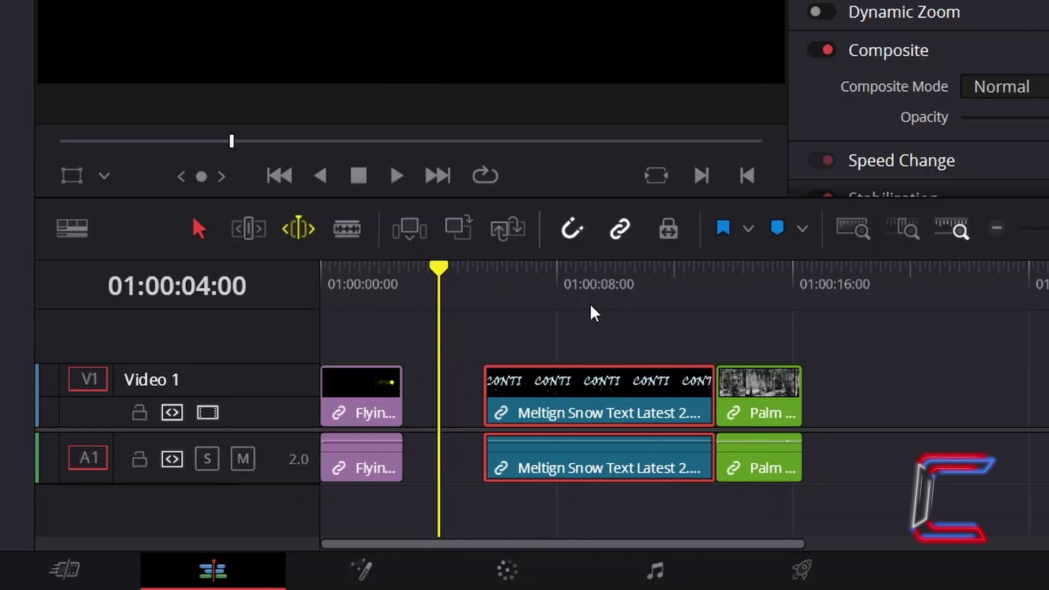
right_click(298, 229)
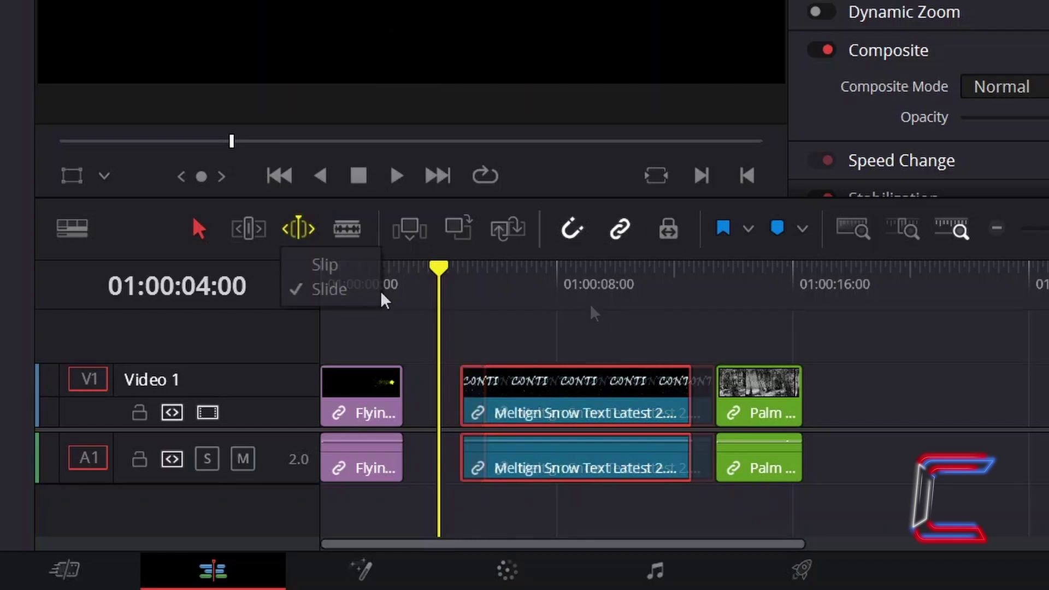
Step: Set dynamic trimming to Slip, enable Trim Edit Mode, and slip the snow-text clip backward and forward
click(355, 265)
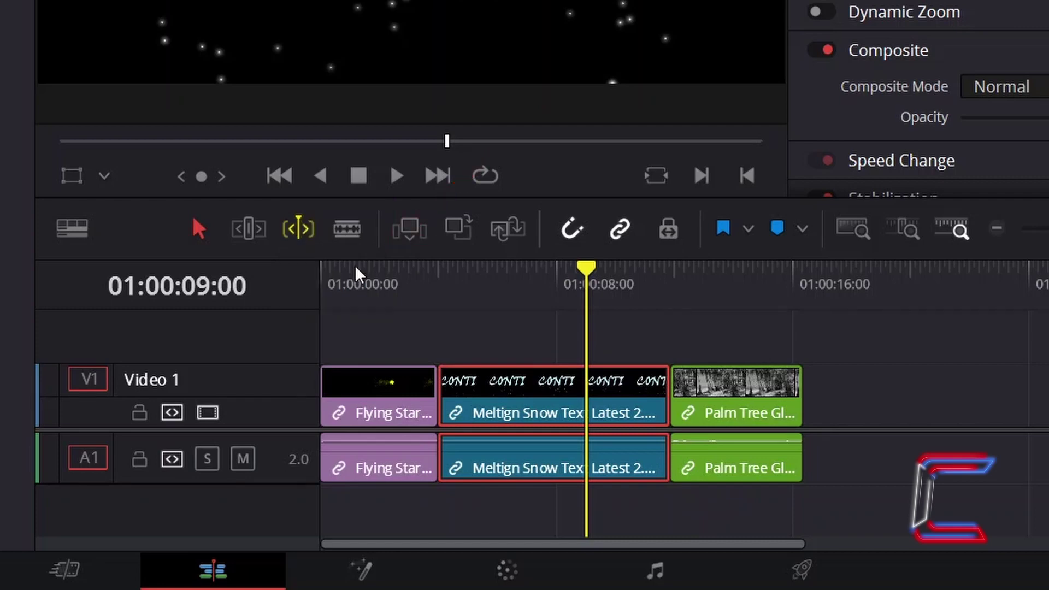
click(260, 238)
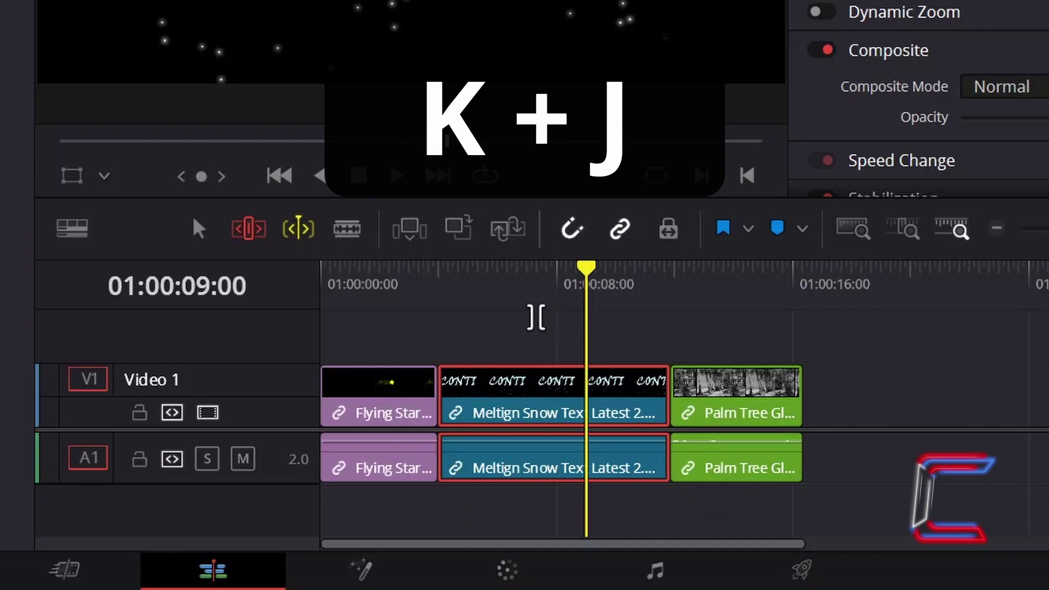
key(Down)
key(k+j)
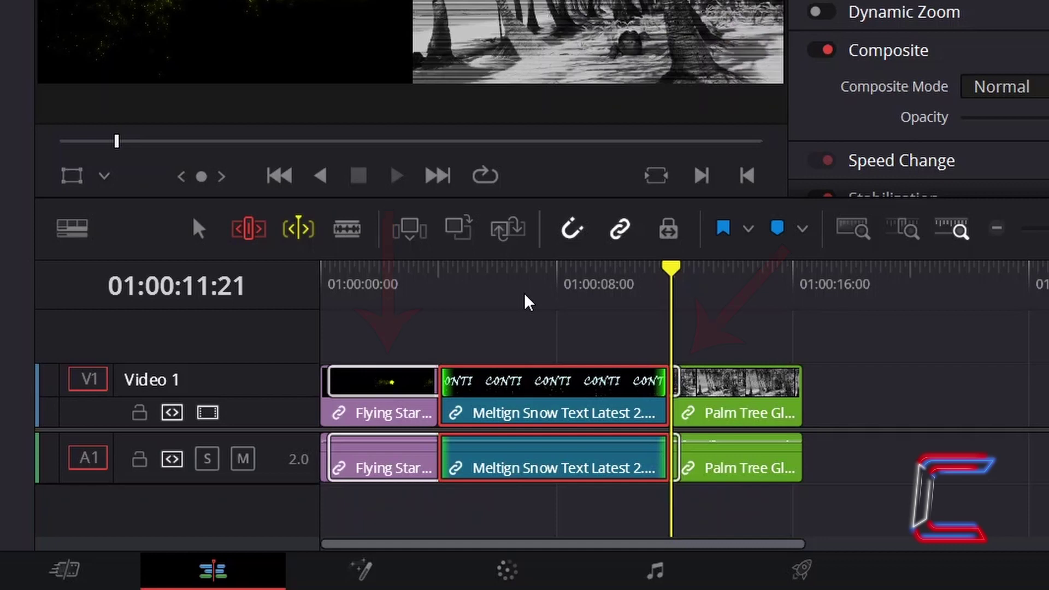
key(k+l)
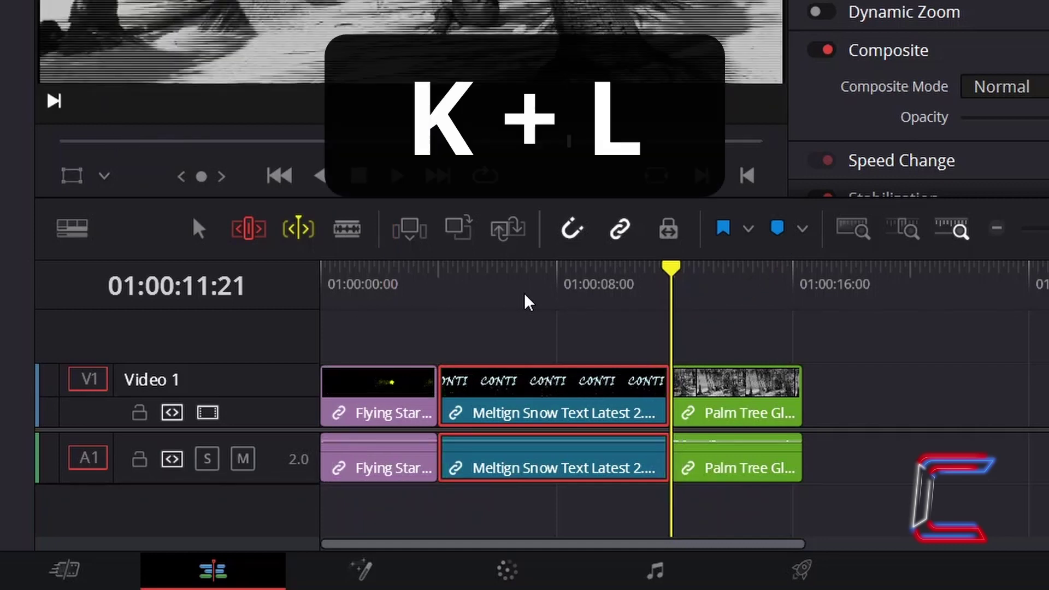
key(k+l)
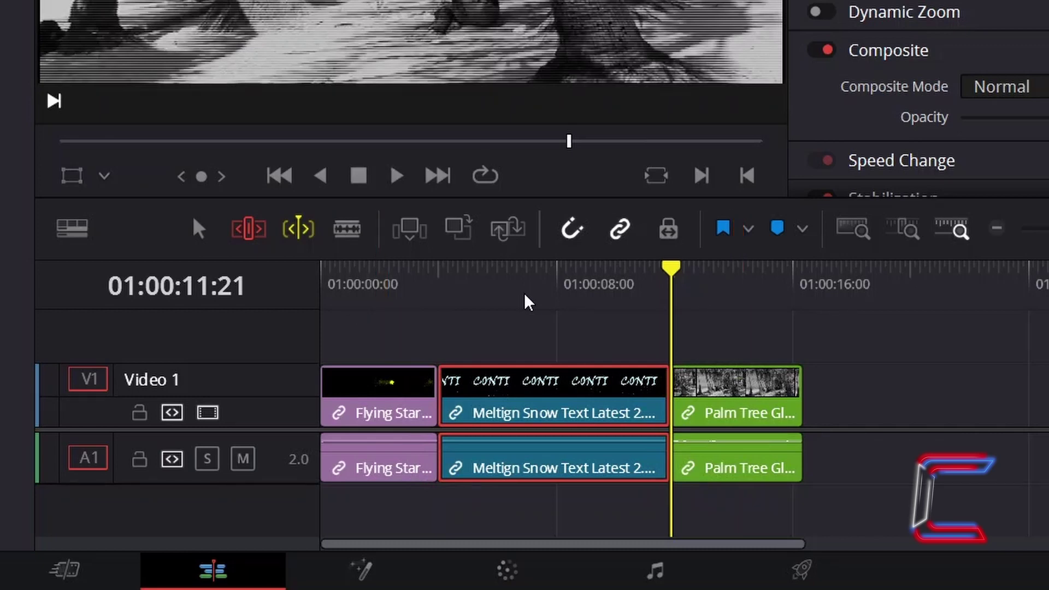
Step: Set dynamic trimming to Slide and slide the middle clip toward the left
right_click(309, 230)
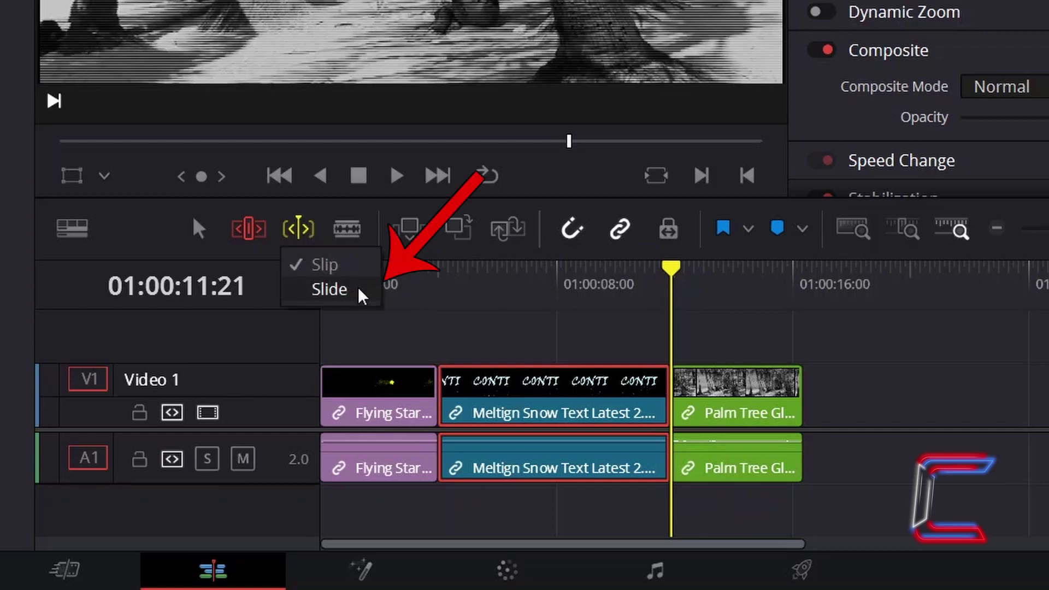
click(360, 294)
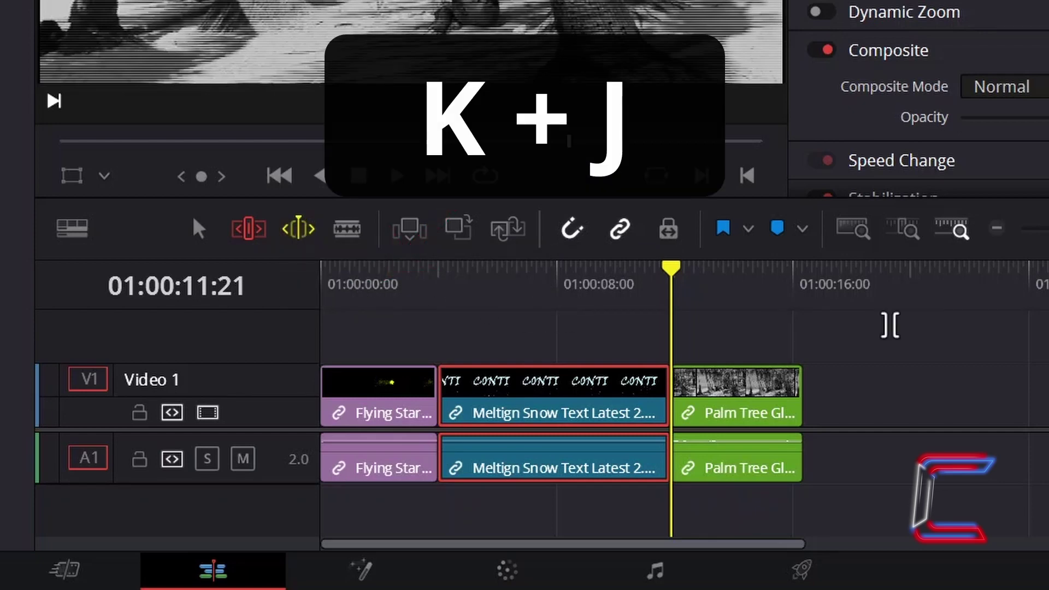
key(k+j)
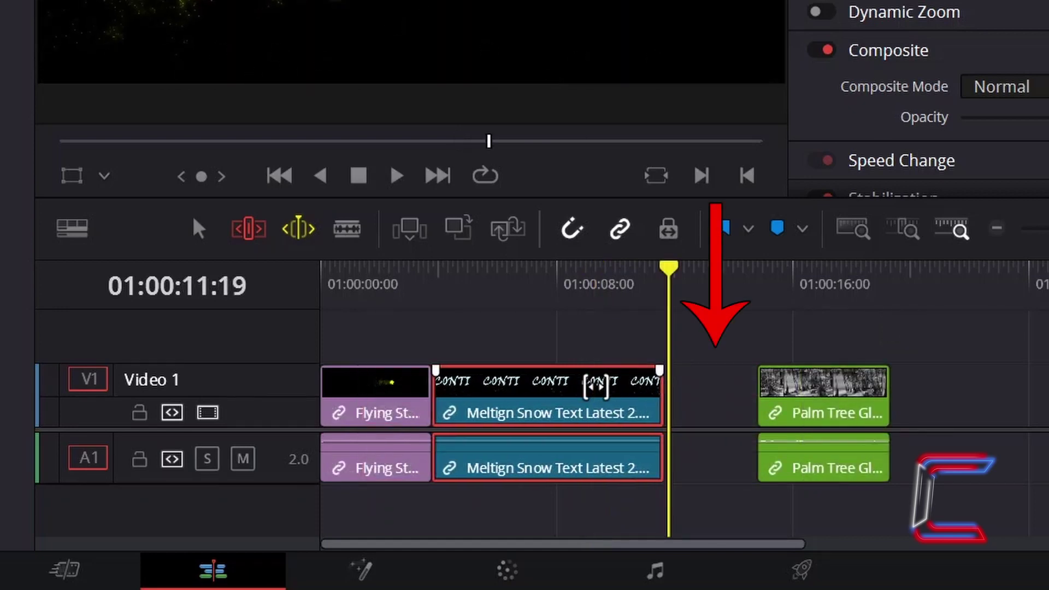
Step: Nudge the middle clip further left with comma, then slide it right to lengthen Flying Star
key(comma)
key(comma)
key(comma)
key(comma)
key(comma)
key(comma)
key(comma)
key(comma)
key(comma)
key(comma)
key(comma)
key(comma)
key(comma)
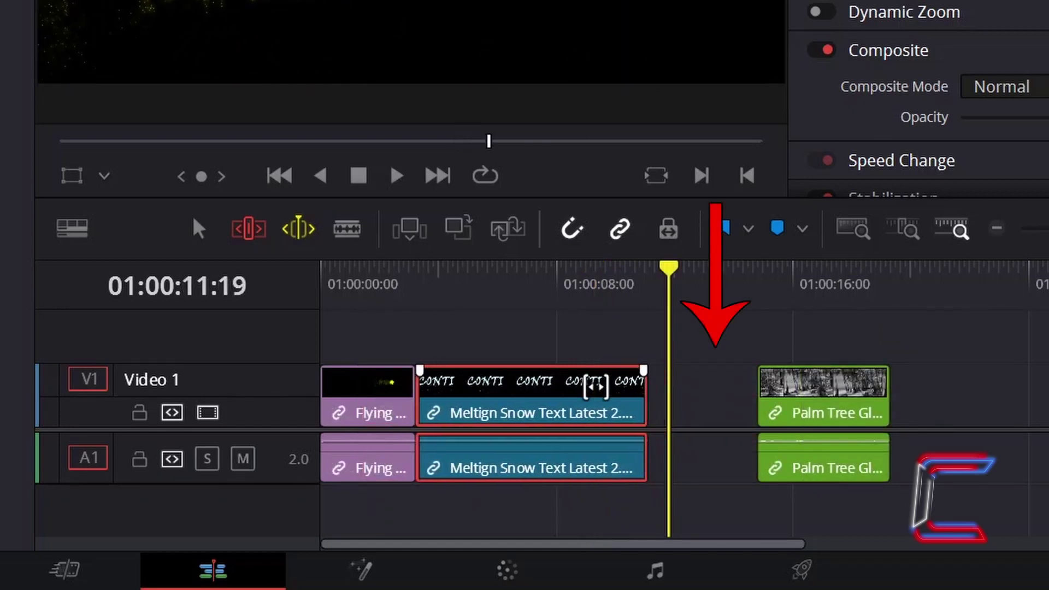
key(comma)
key(comma)
key(comma)
key(comma)
key(comma)
key(comma)
key(comma)
key(comma)
key(comma)
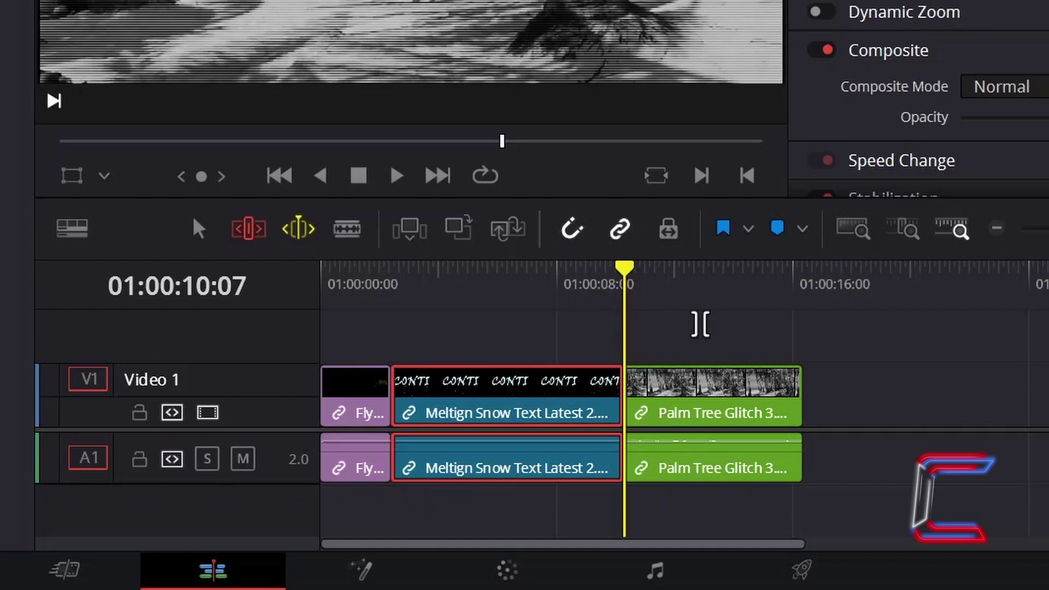
key(k+l)
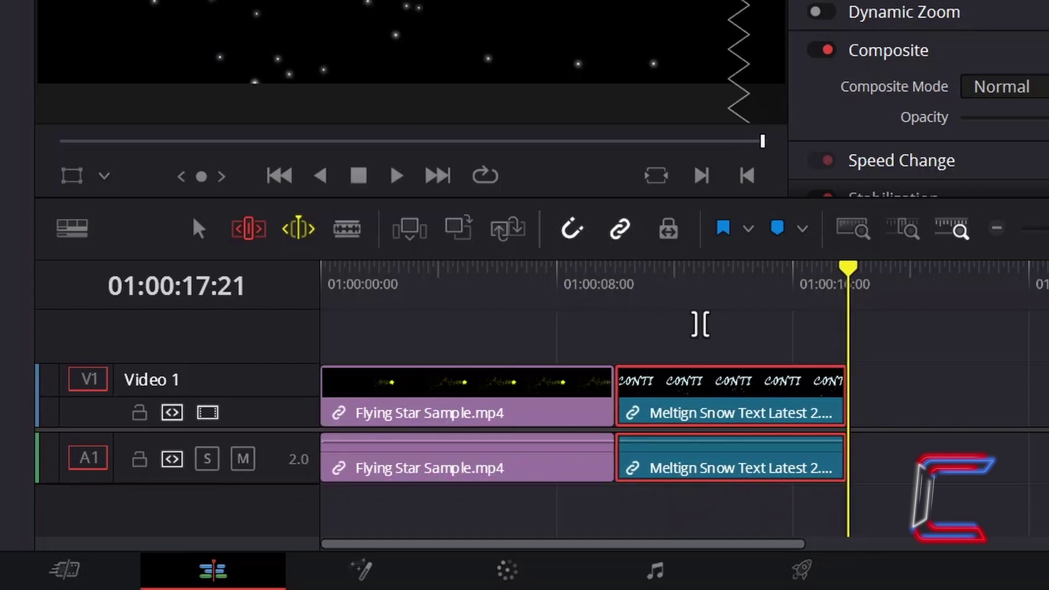
Step: Switch to Selection mode and nudge the Meltign Snow Text clip right, opening a gap after Flying Star
click(428, 380)
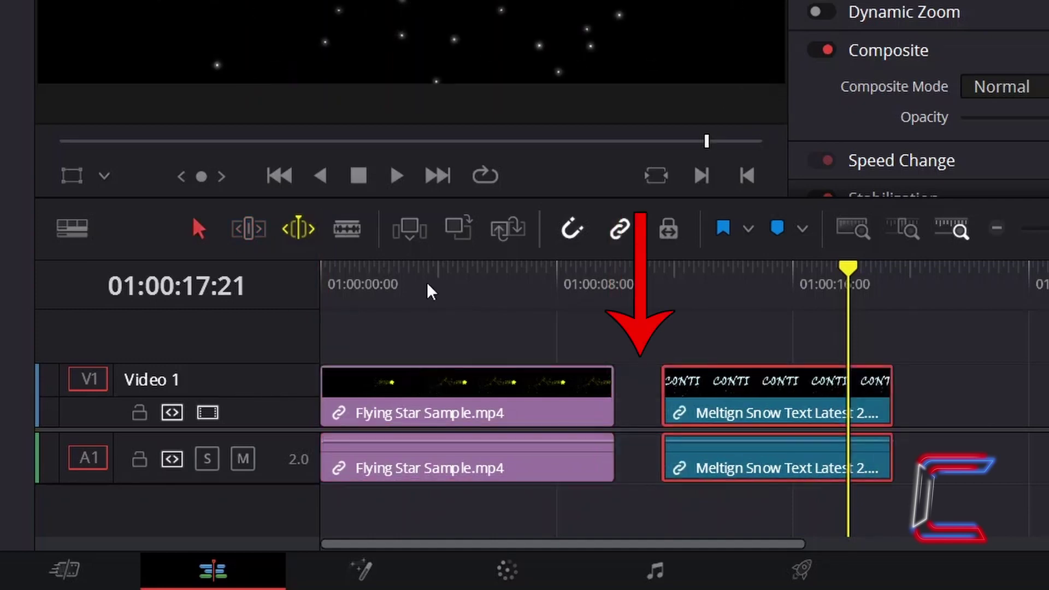
key(period)
key(period)
key(period)
key(period)
key(period)
key(period)
key(period)
key(period)
key(period)
key(period)
key(period)
key(period)
key(period)
key(period)
key(period)
key(period)
key(period)
key(period)
key(period)
key(period)
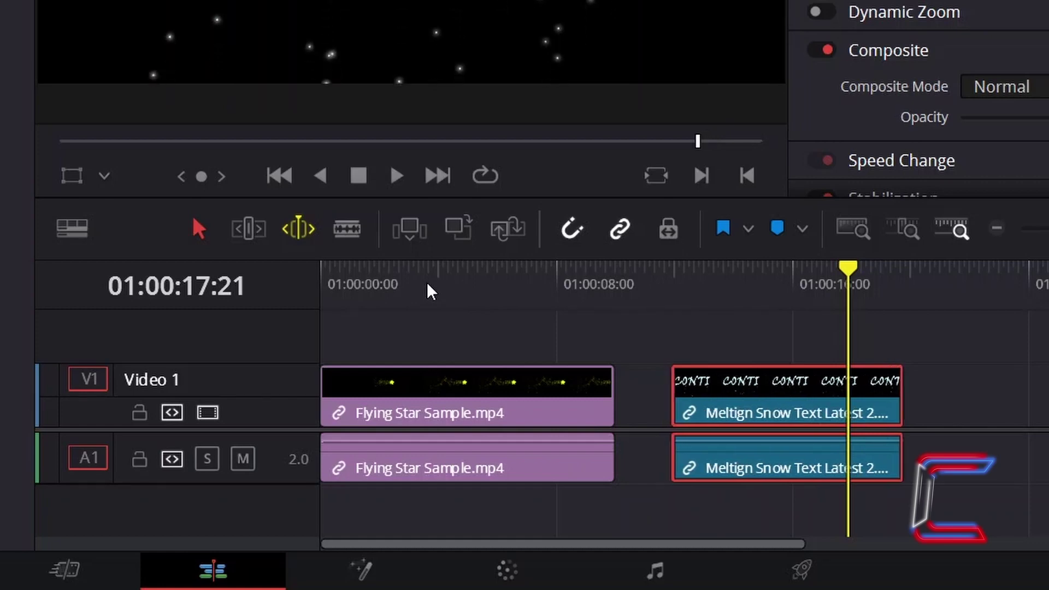